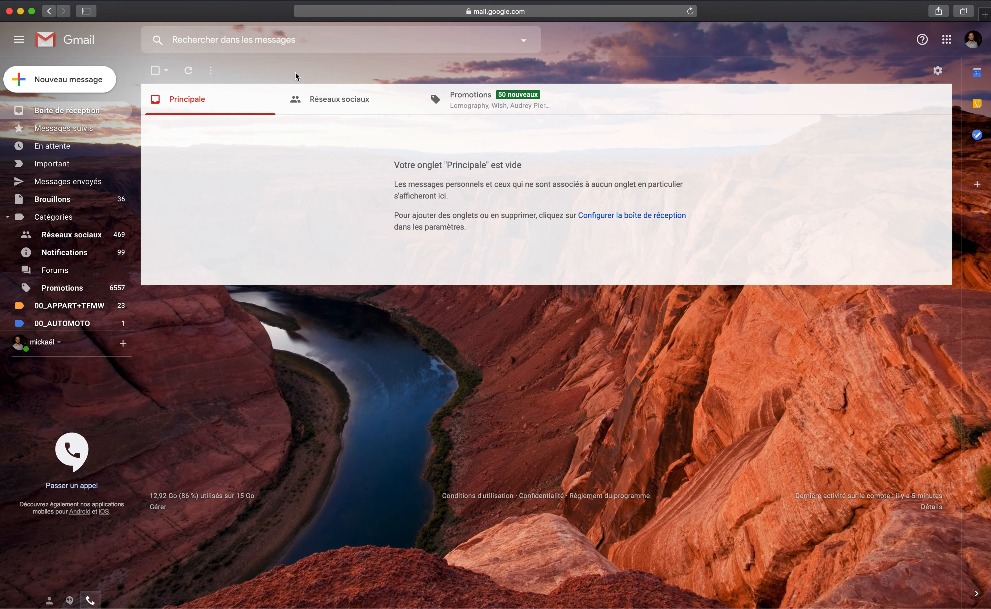
Collapse the main navigation menu to icons and expand it again
click(18, 41)
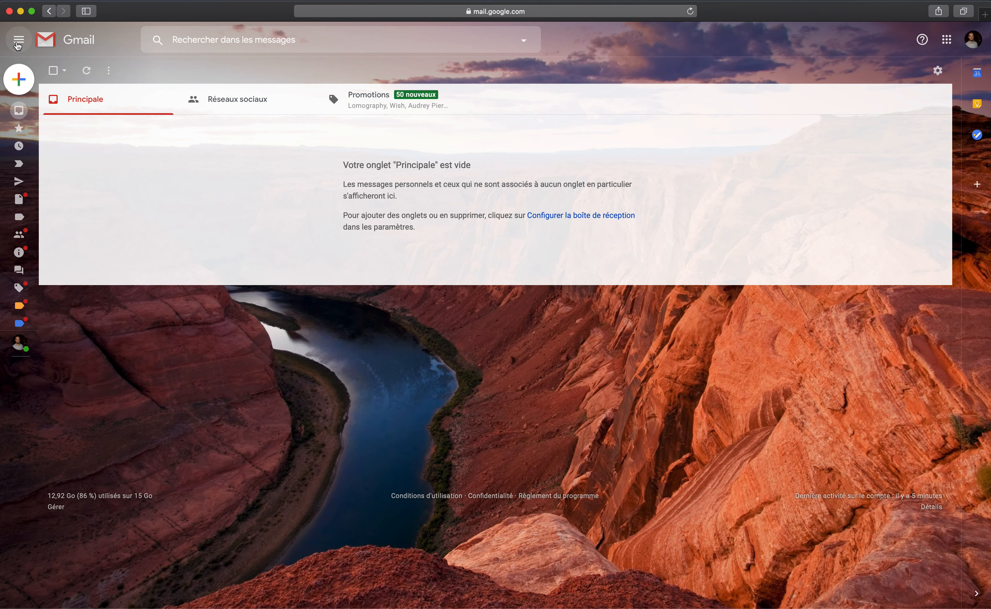
click(18, 40)
click(19, 41)
click(18, 41)
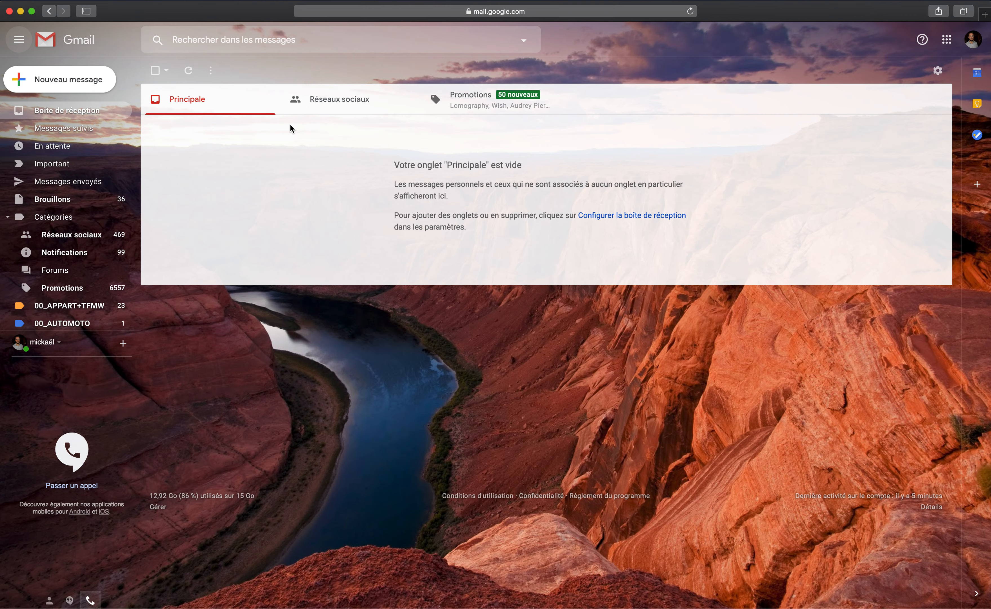
click(936, 75)
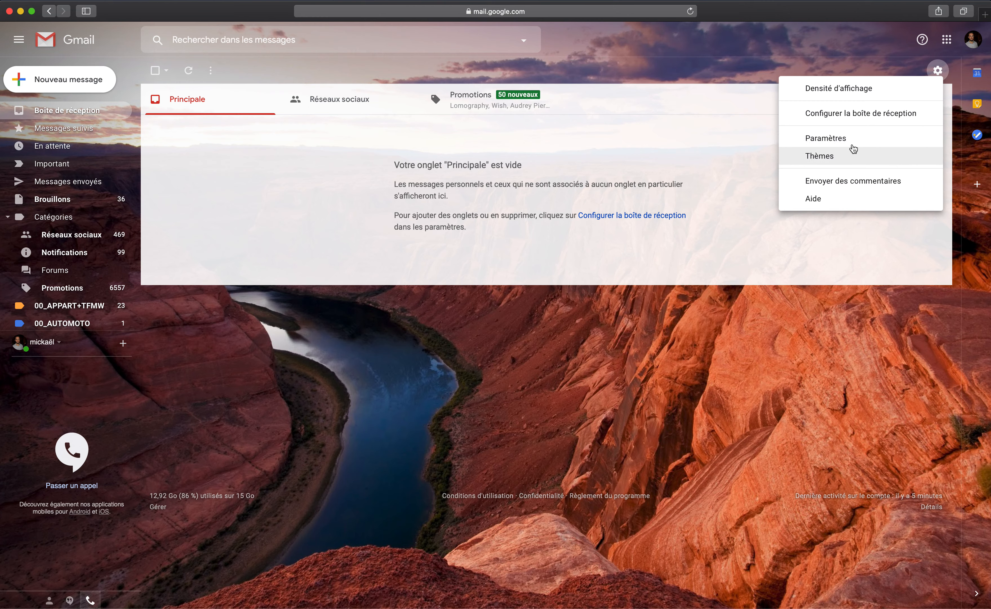
click(802, 344)
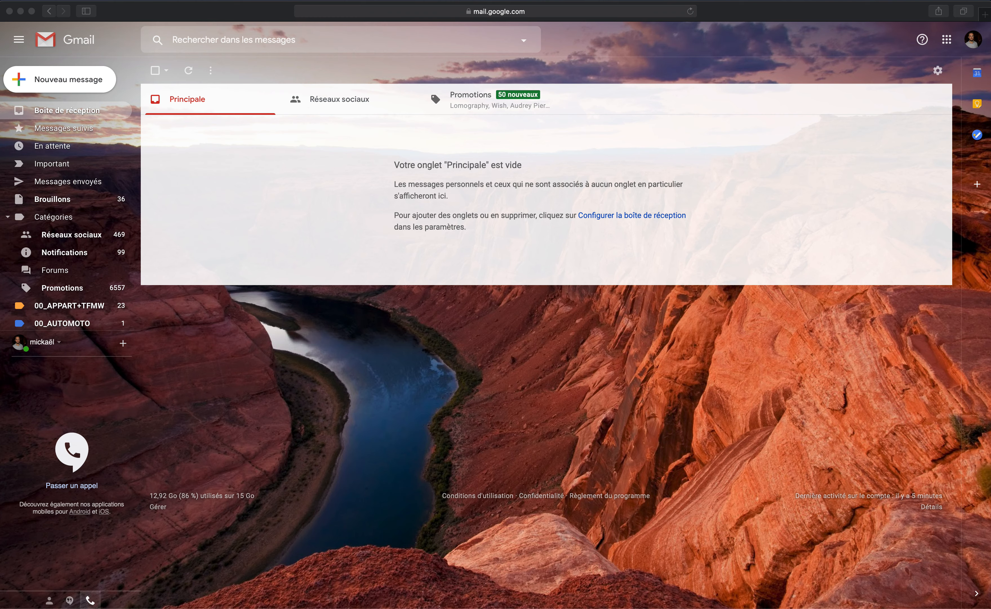
click(347, 341)
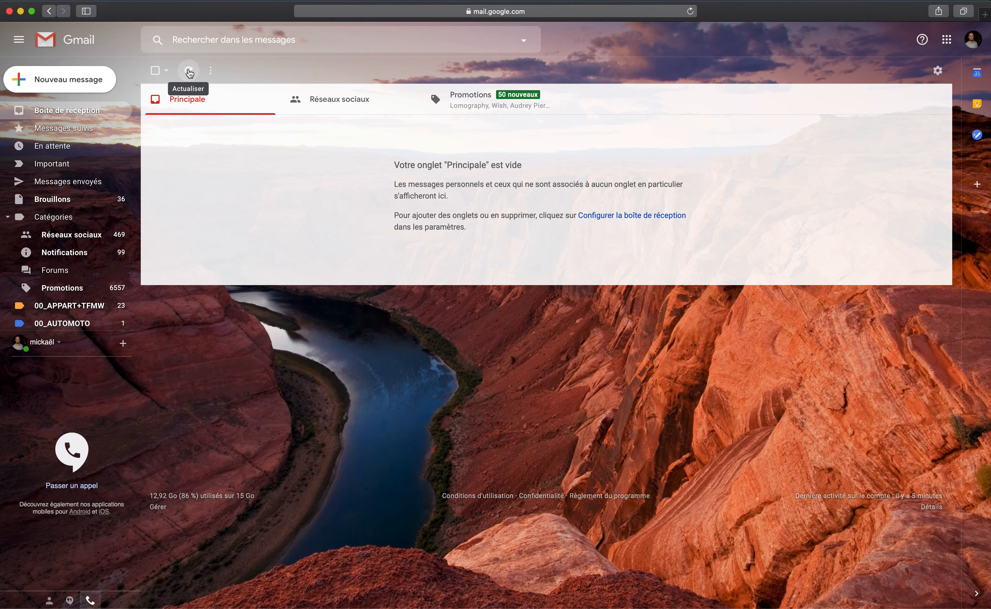
Refresh the inbox and open the new "Bienvenue dans la formation !" message with its sender and recipient details
click(190, 73)
click(190, 73)
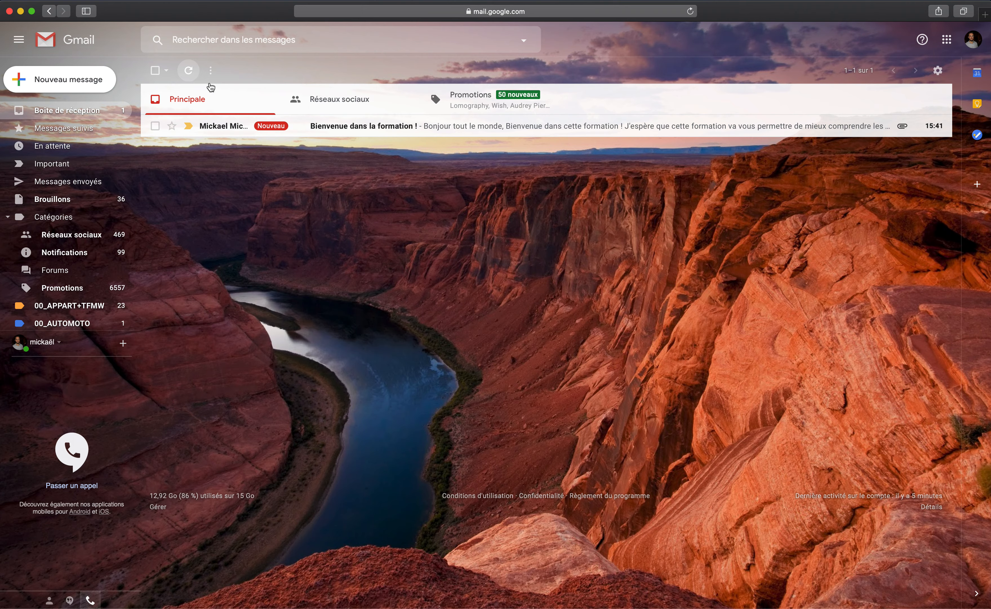
click(229, 127)
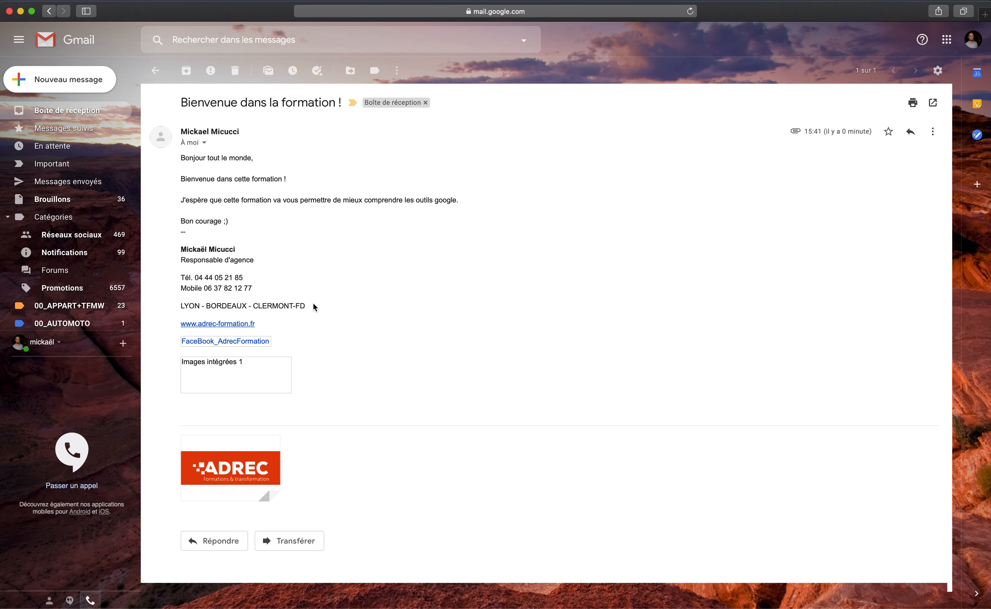
click(204, 143)
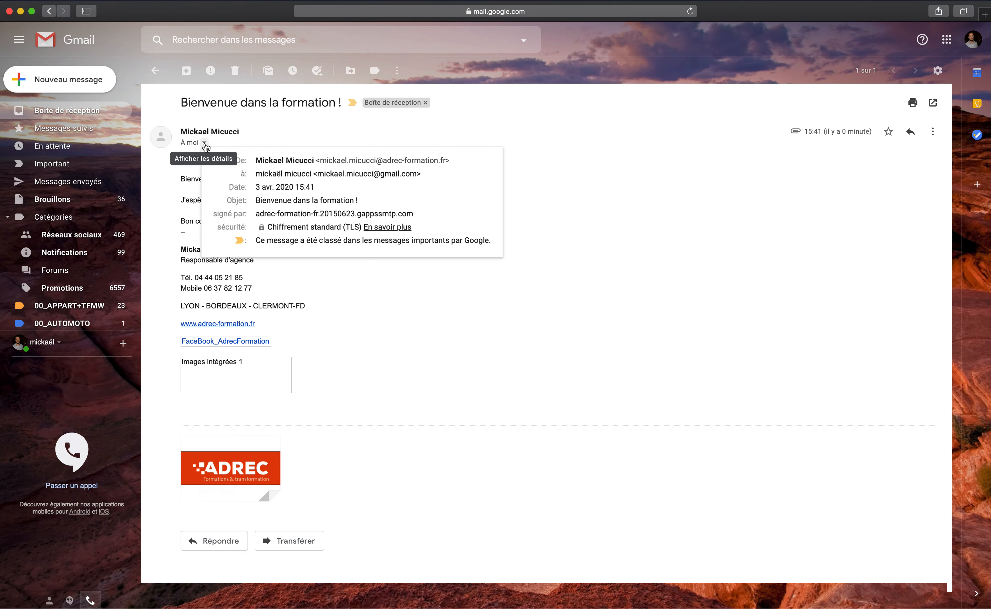
click(621, 174)
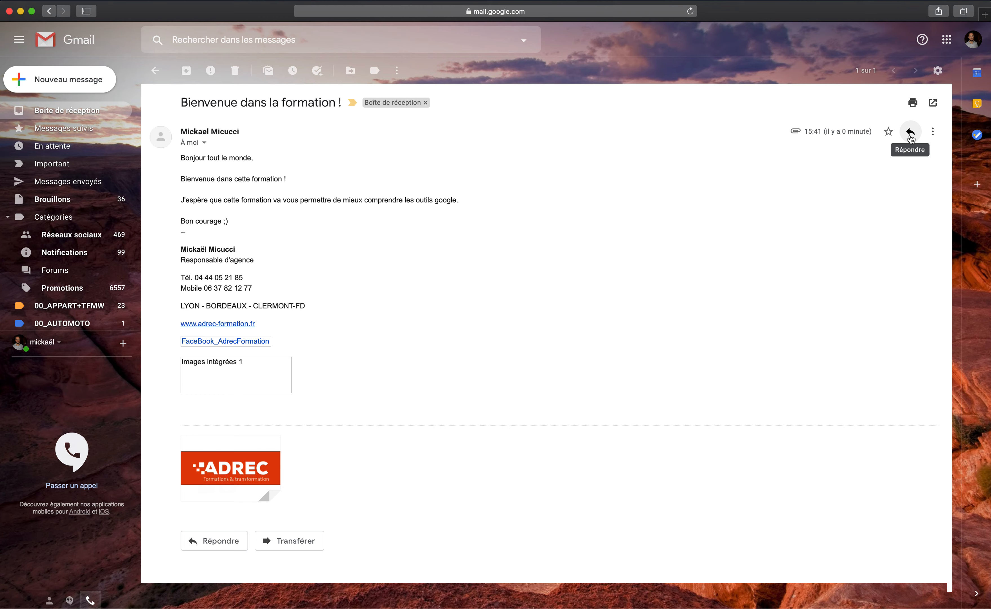
Start a reply to the message's sender and open the reply's recipients for editing
click(215, 541)
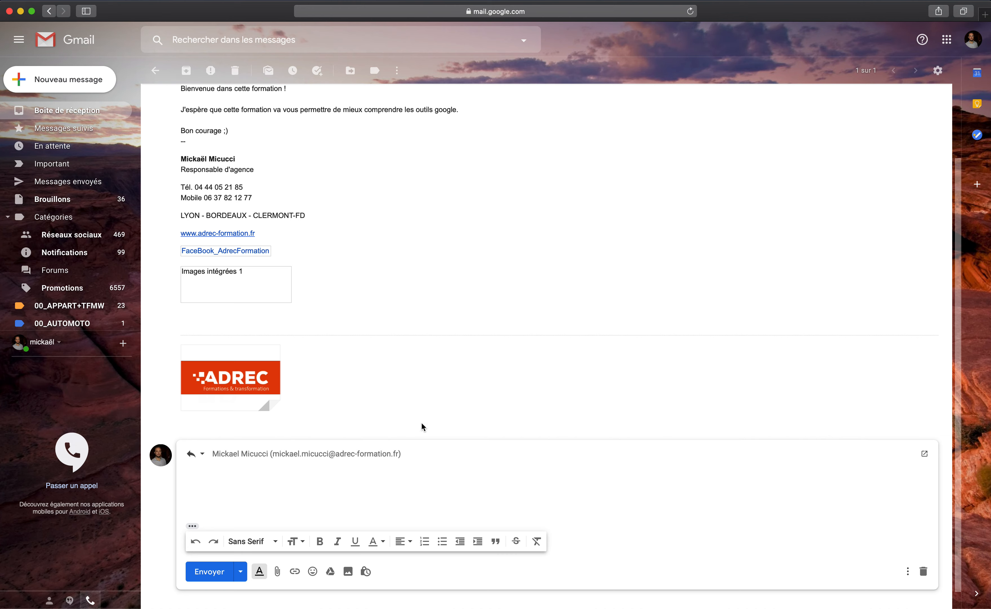
click(423, 452)
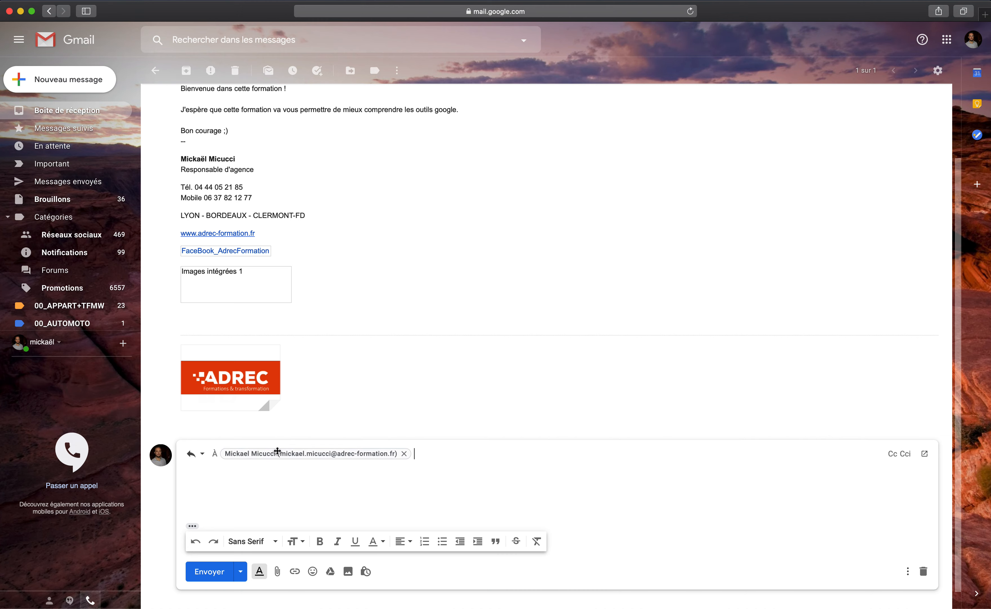
mouse_move(277, 451)
text(flore)
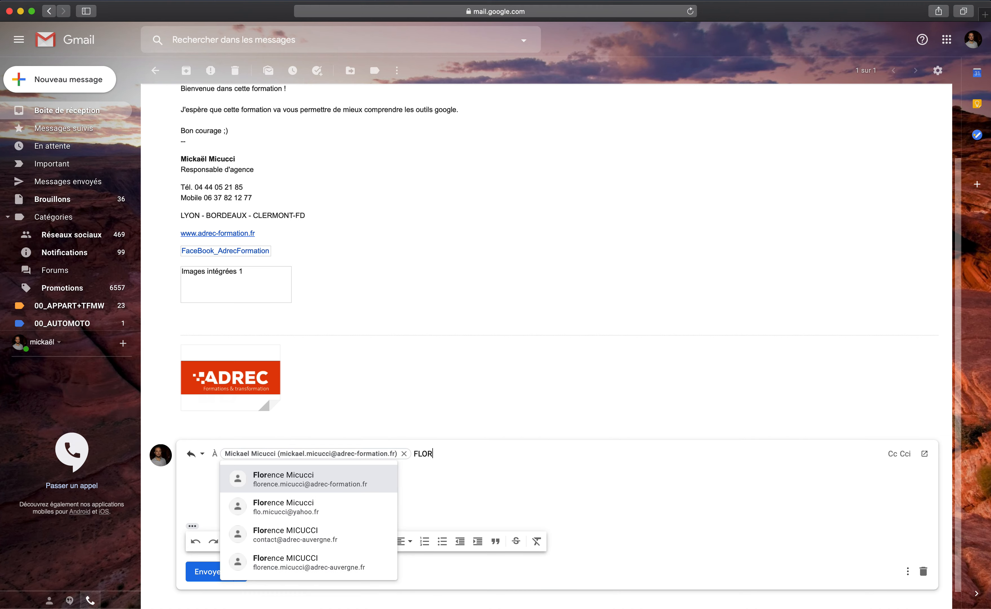
key(Return)
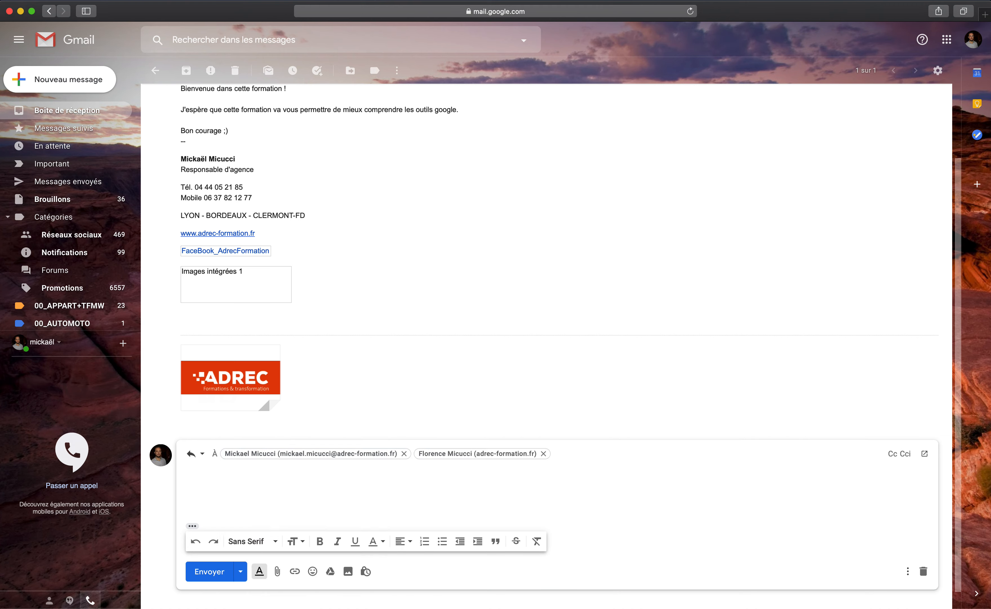
key(BackSpace)
text(F)
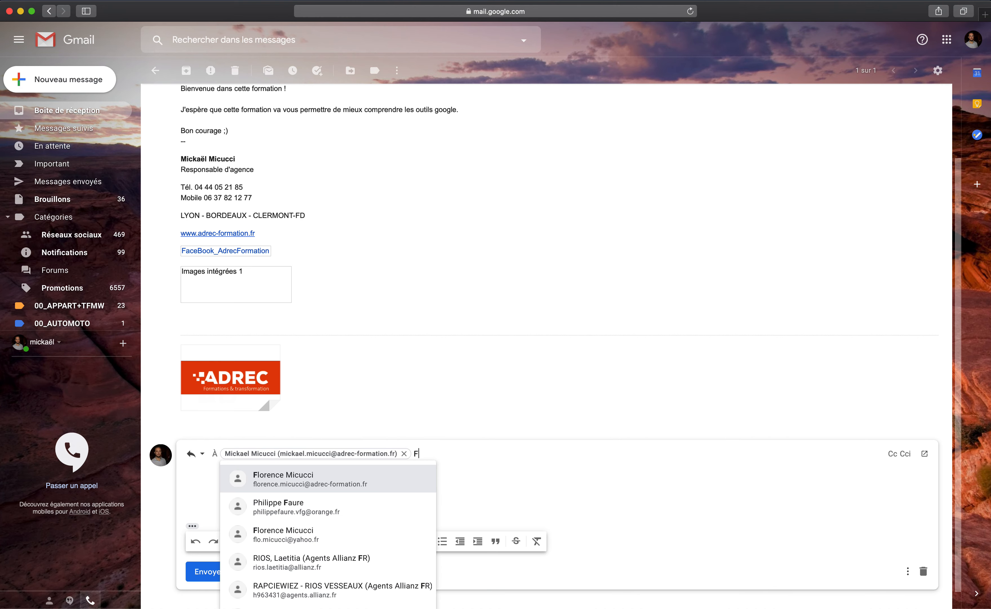
text(L)
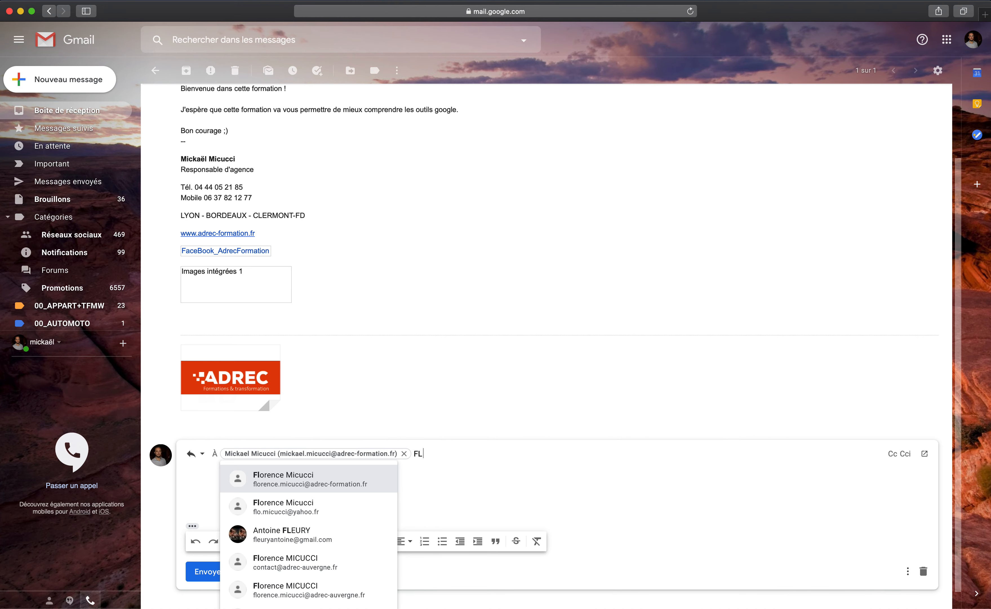
click(277, 478)
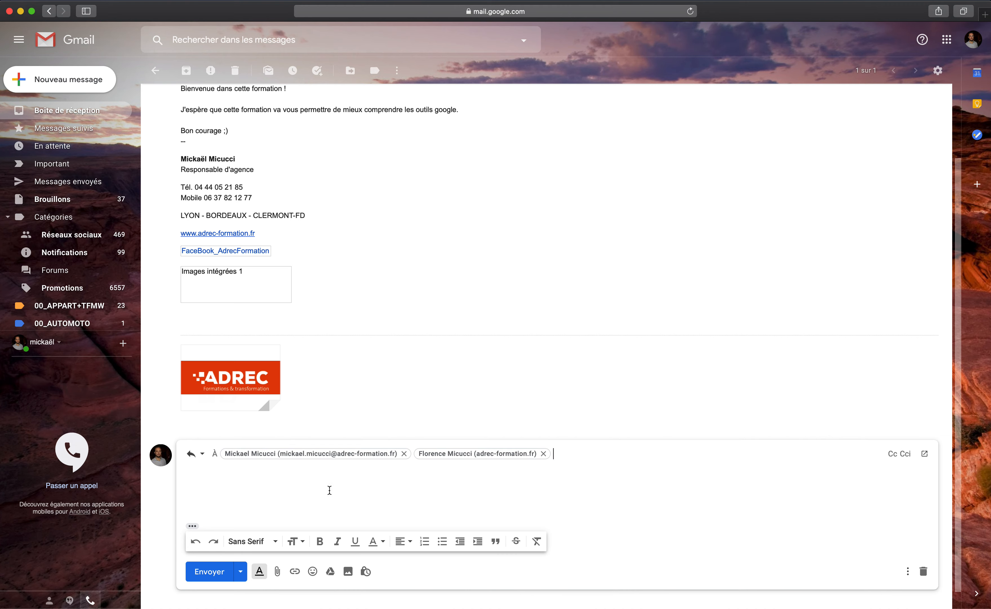
key(BackSpace)
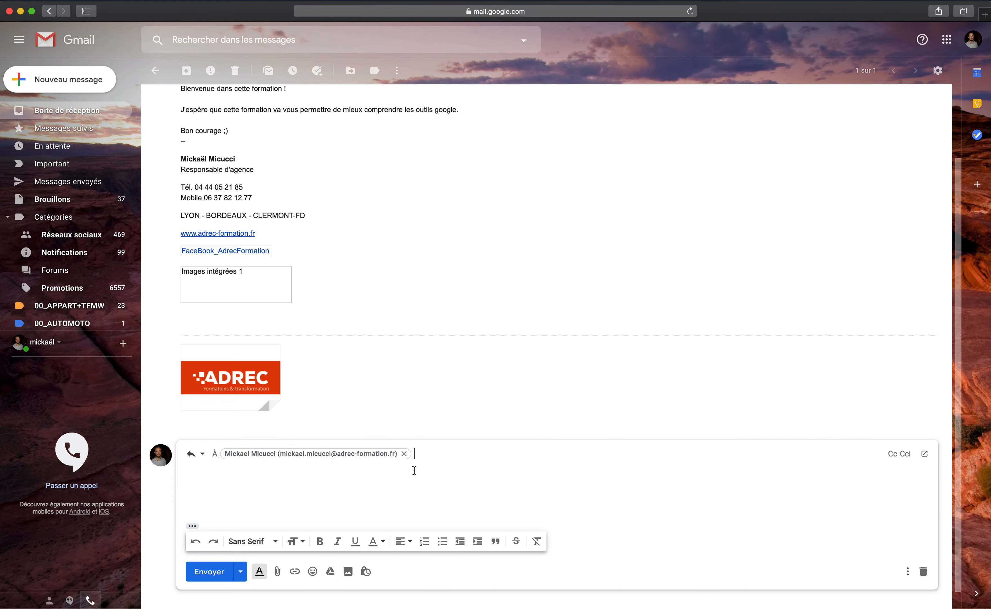
Add a second contact as a blind-copy (Cci) recipient of the reply
click(905, 454)
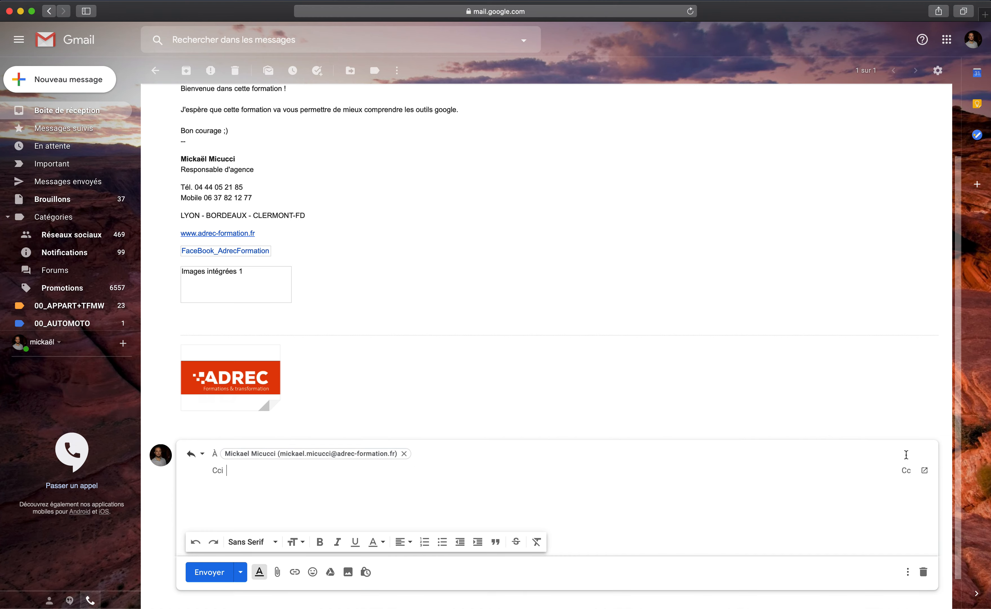
text(flo)
key(Return)
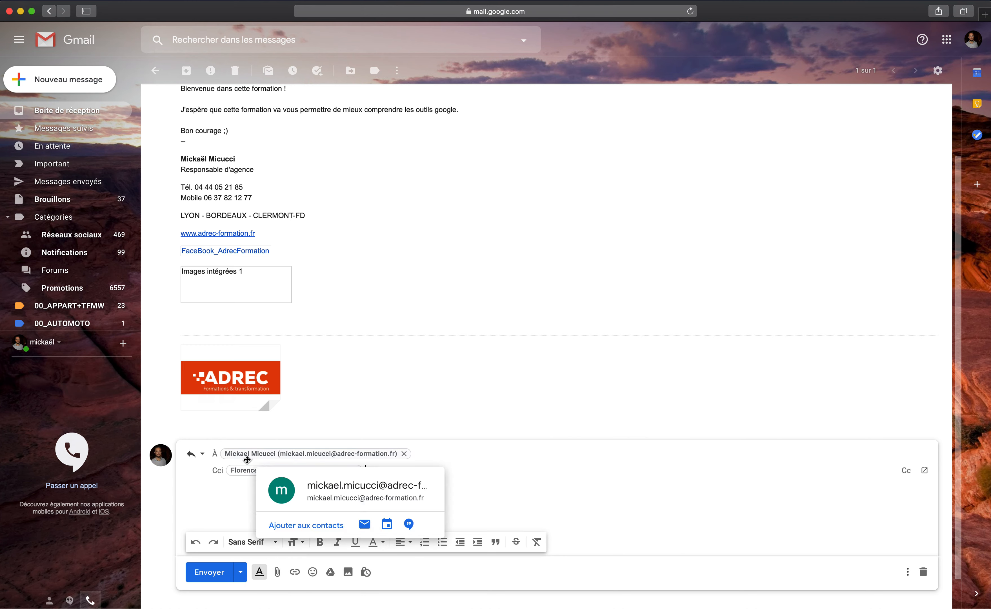
mouse_move(241, 472)
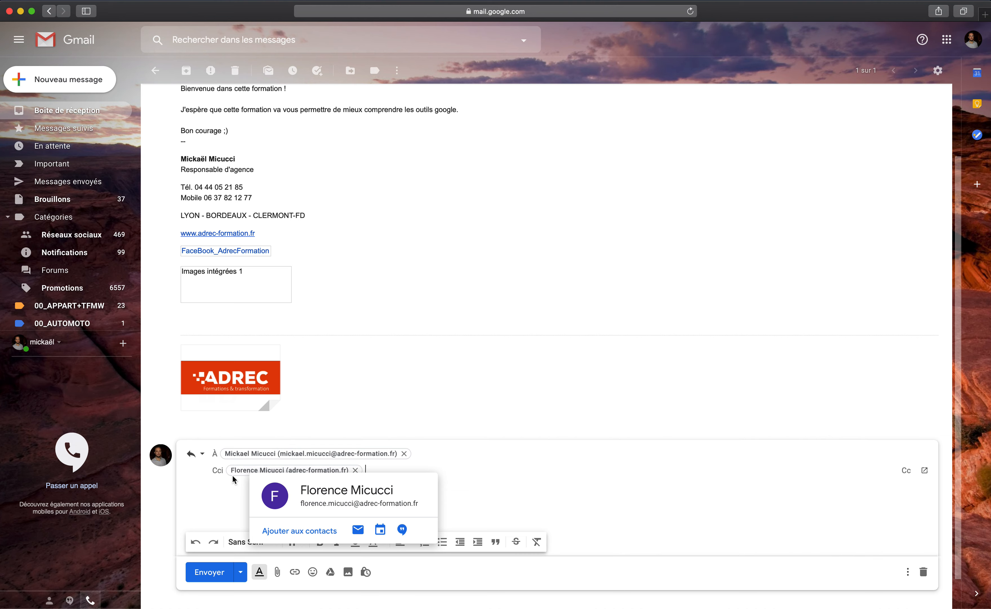
Begin the reply body with a "Bonjour" greeting and the recipient's first name, followed by a blank line
click(213, 496)
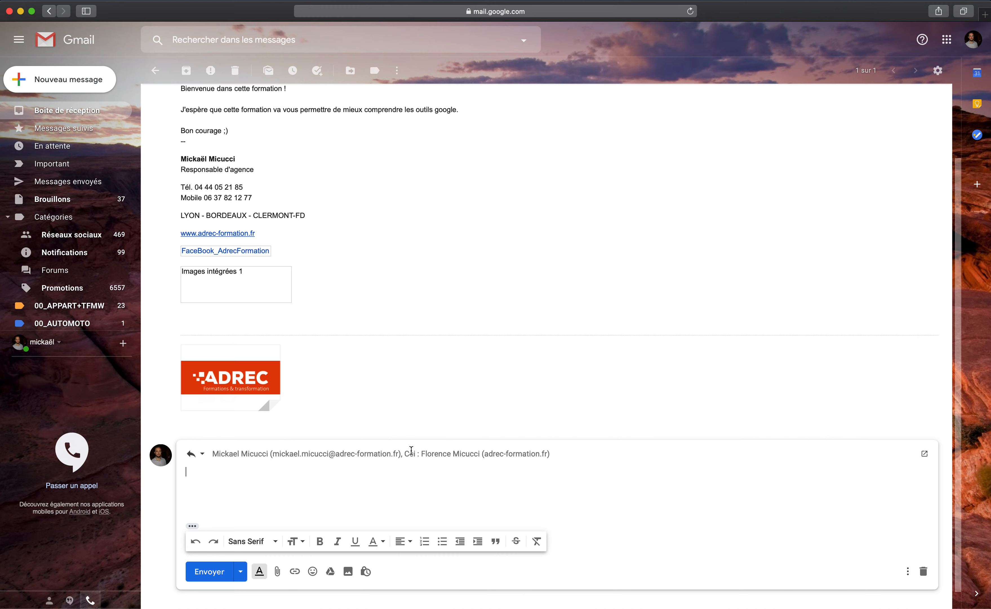
text(Bo)
key(BackSpace)
key(BackSpace)
text(Bonjour Mickael,)
key(Return)
key(Return)
Write the sentence "Pour moi la formation se passe bien." below the greeting, followed by a blank line
text(pou)
key(BackSpace)
key(BackSpace)
key(BackSpace)
text(Pour l)
key(BackSpace)
text(moi la formation se pas)
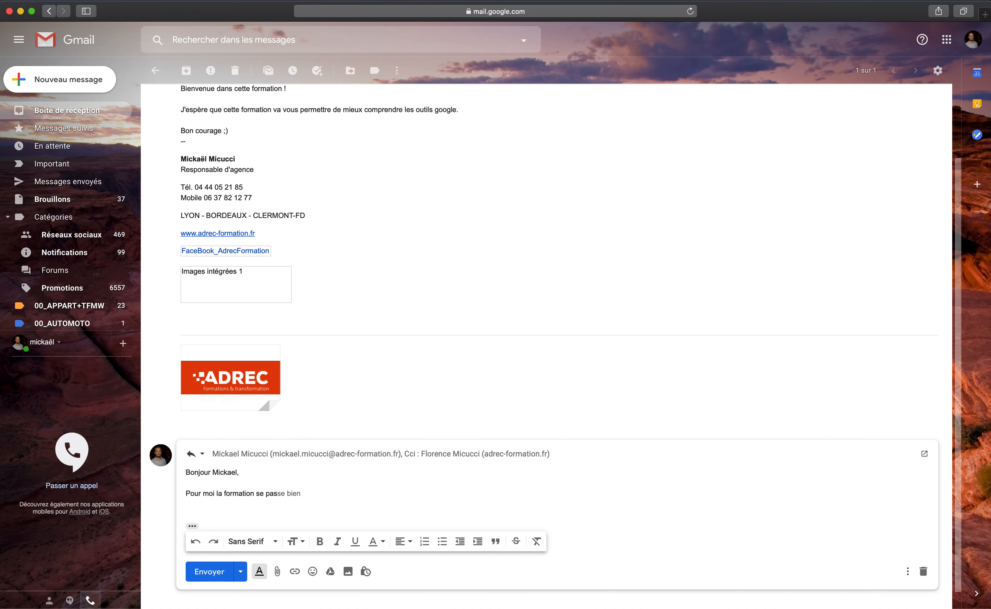
key(Tab)
key(Return)
key(Return)
End the reply with "Bonne journée" and "Cordialement." on separate lines
text(B)
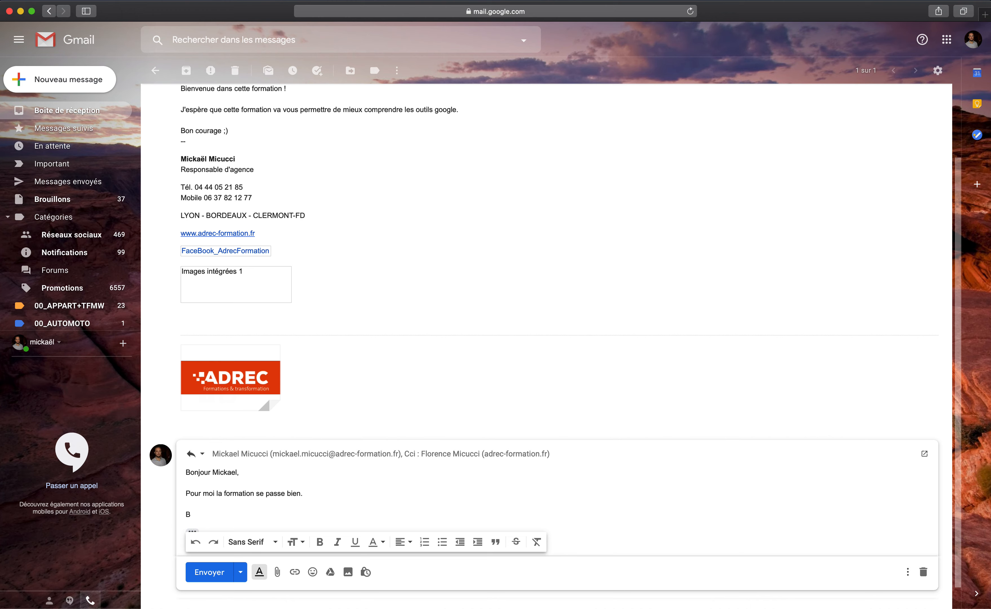
text(onne journée)
key(Return)
scroll(387, 493, down, 2)
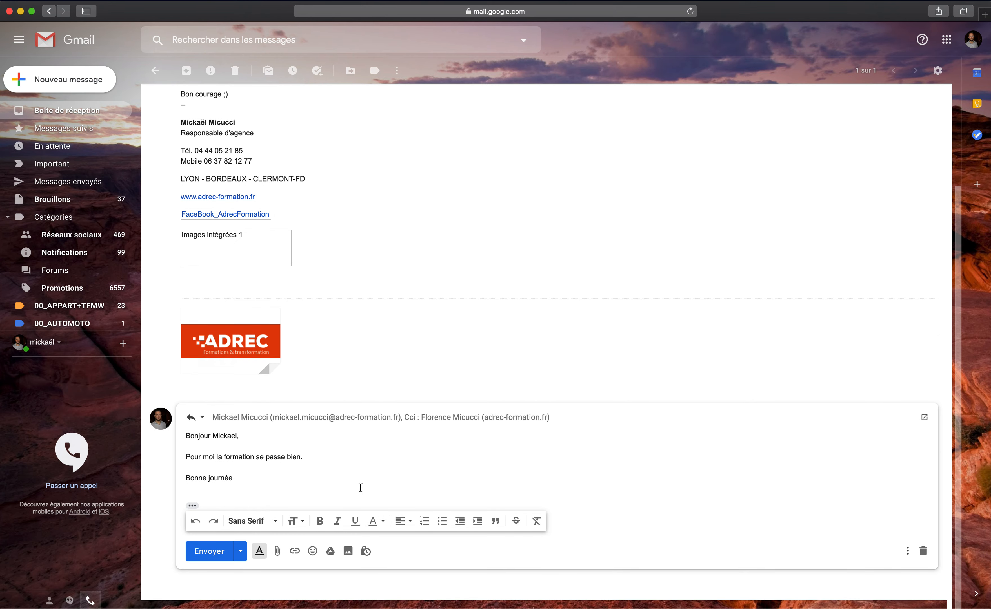
text(Cord)
key(Tab)
text(.)
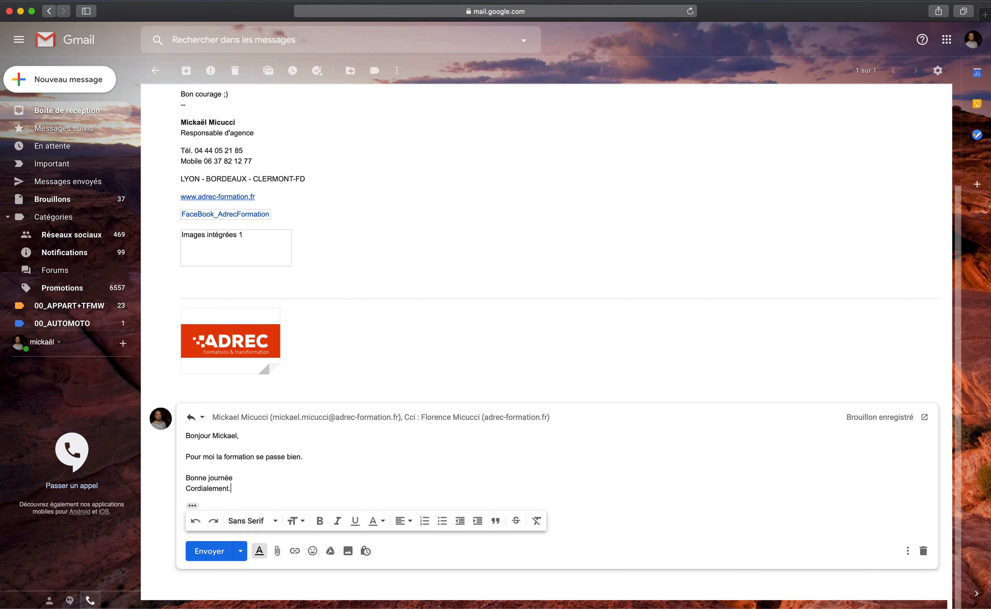
Send the reply and review it in the conversation thread
click(217, 557)
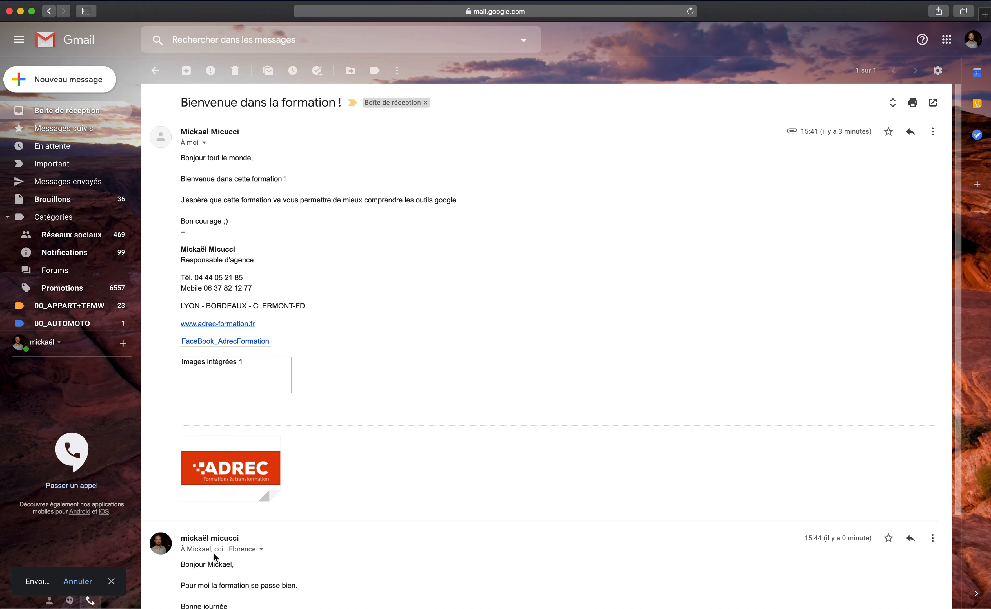
scroll(214, 554, down, 4)
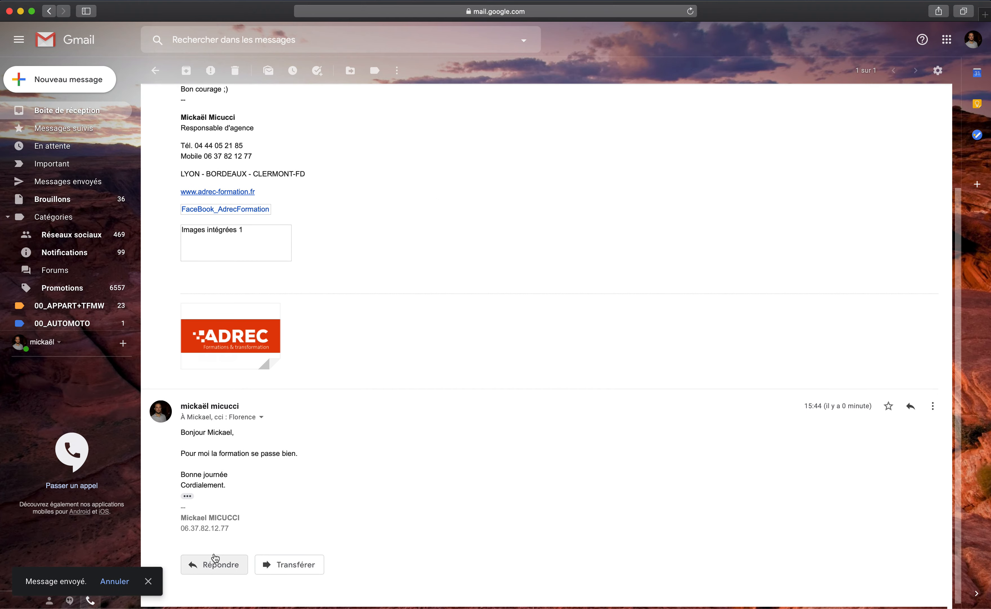
scroll(146, 336, up, 10)
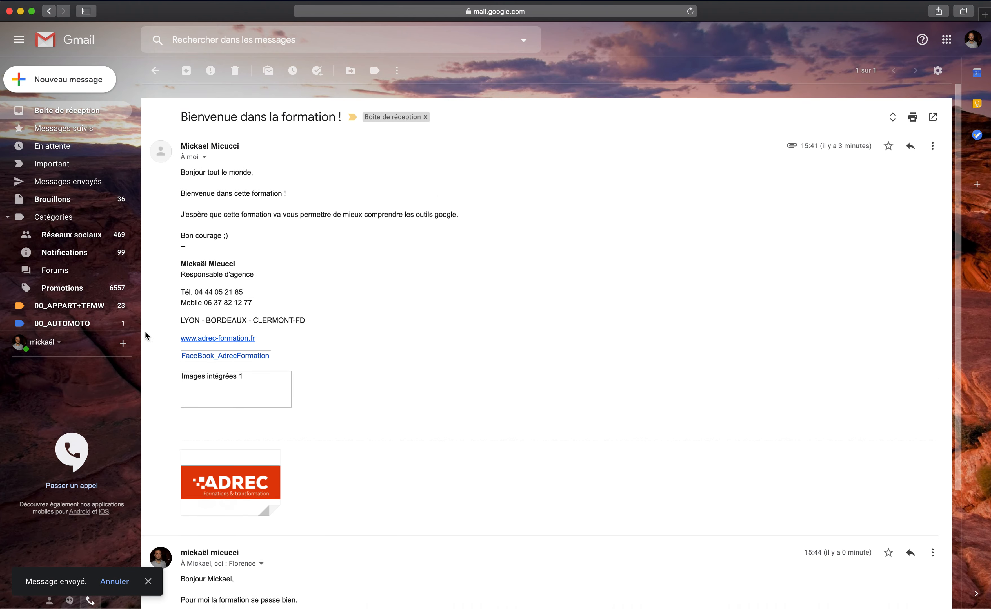
Return to the inbox and reopen the "Bienvenue dans la formation !" conversation
click(70, 112)
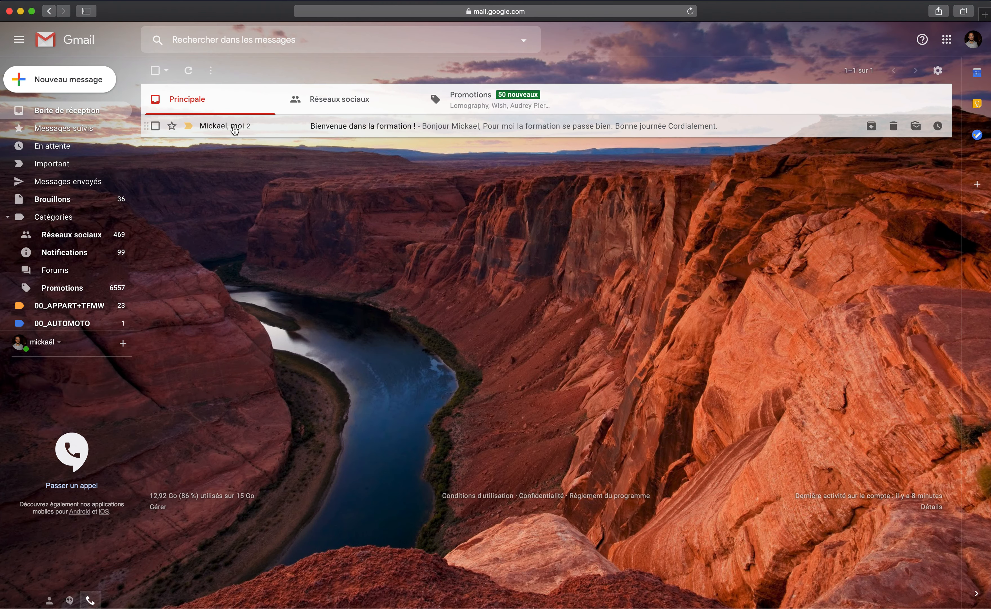
mouse_move(234, 131)
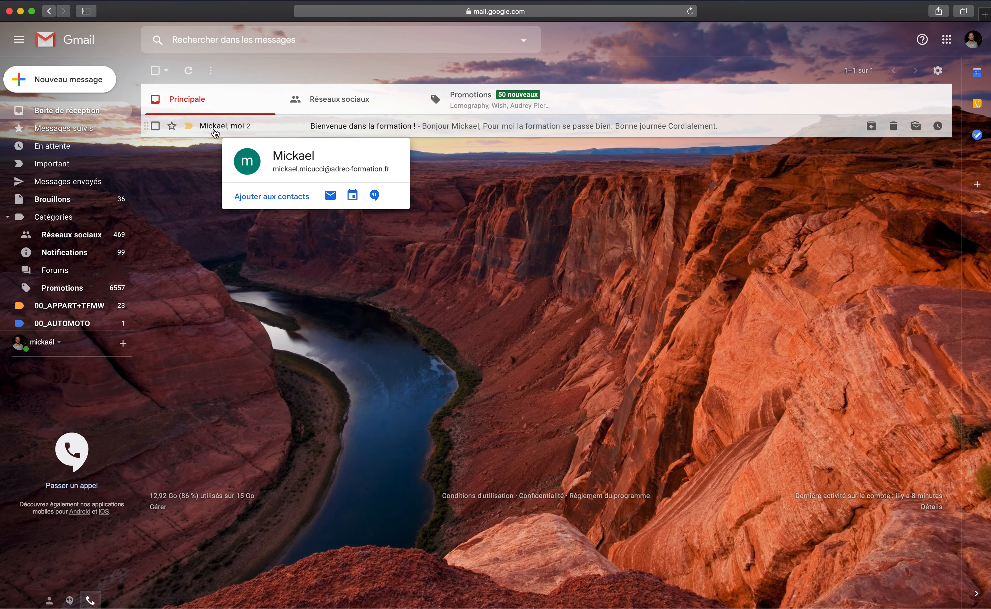
click(216, 134)
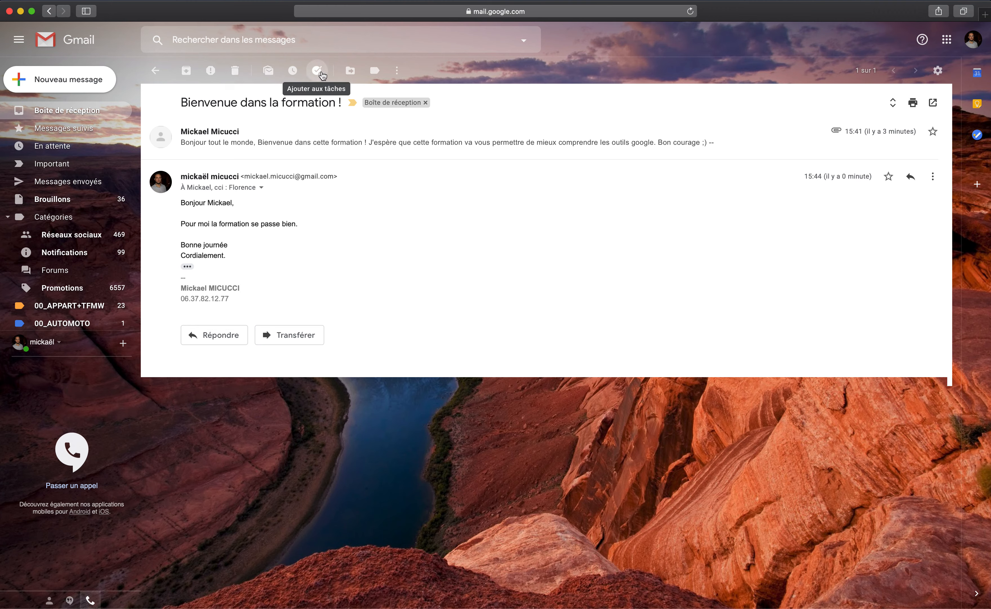
Look at the conversation's snooze (Mettre en attente) options without choosing one, and return to the inbox
click(294, 72)
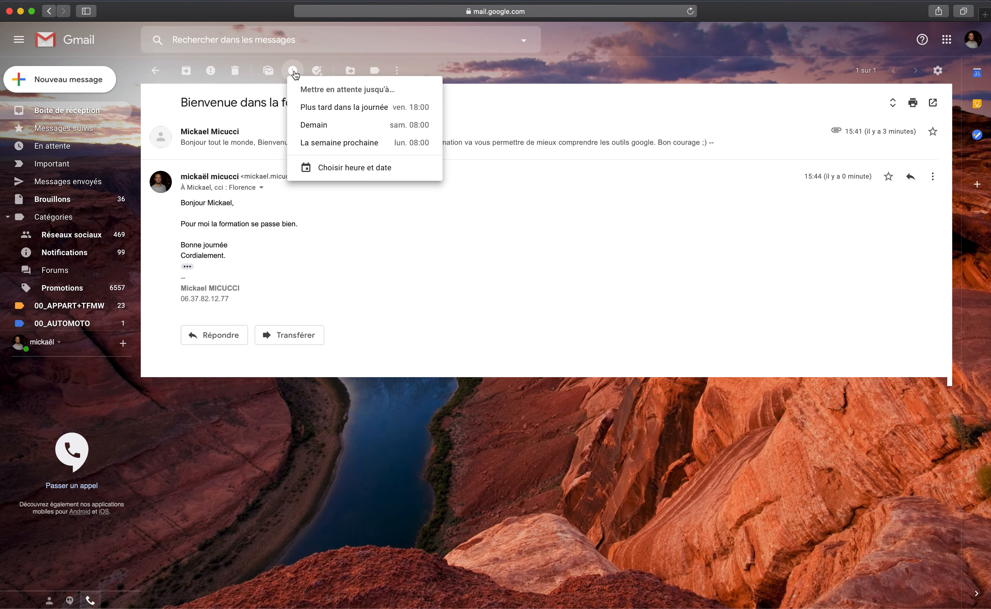
click(294, 73)
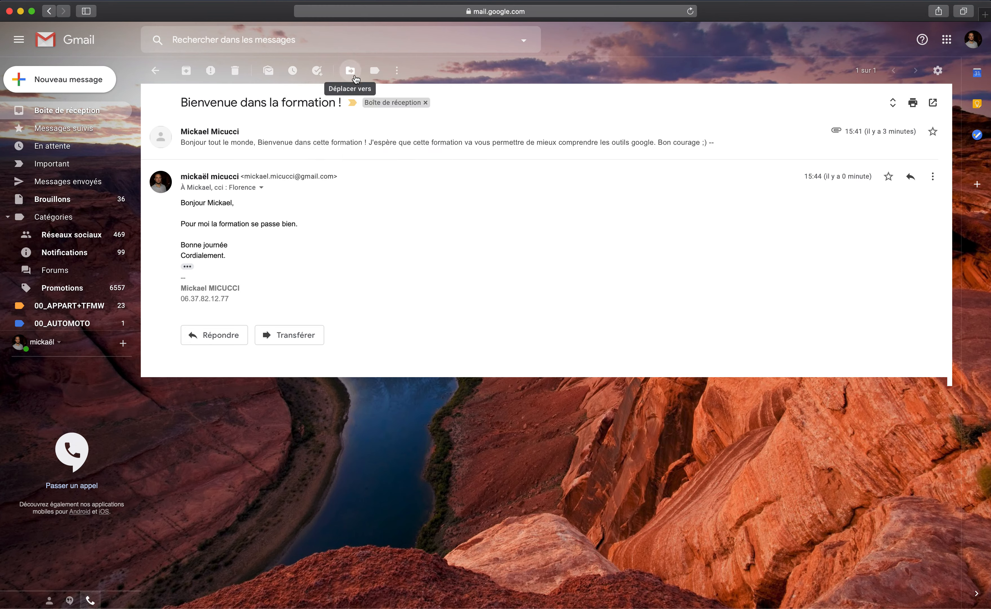
click(86, 112)
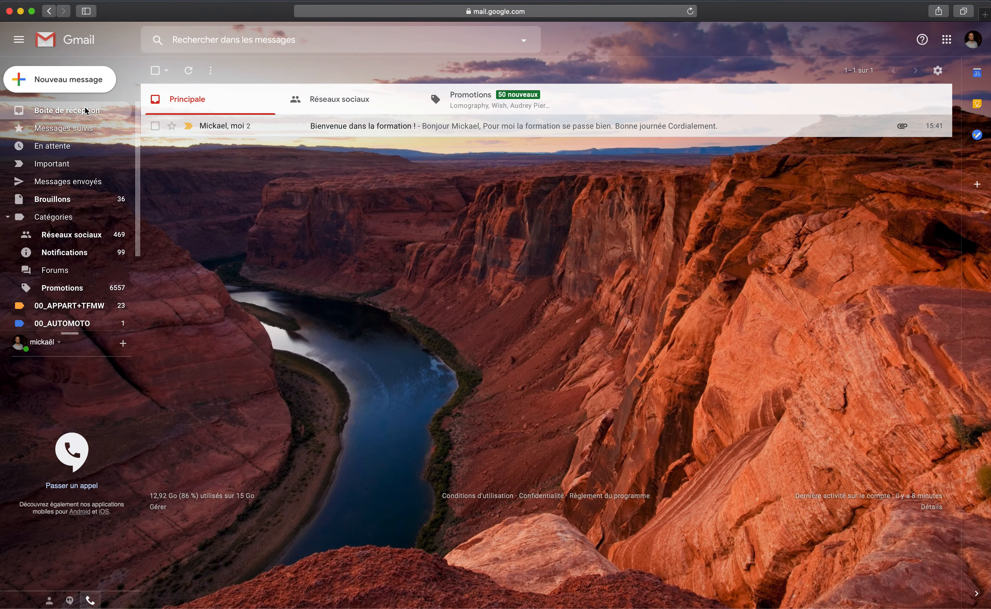